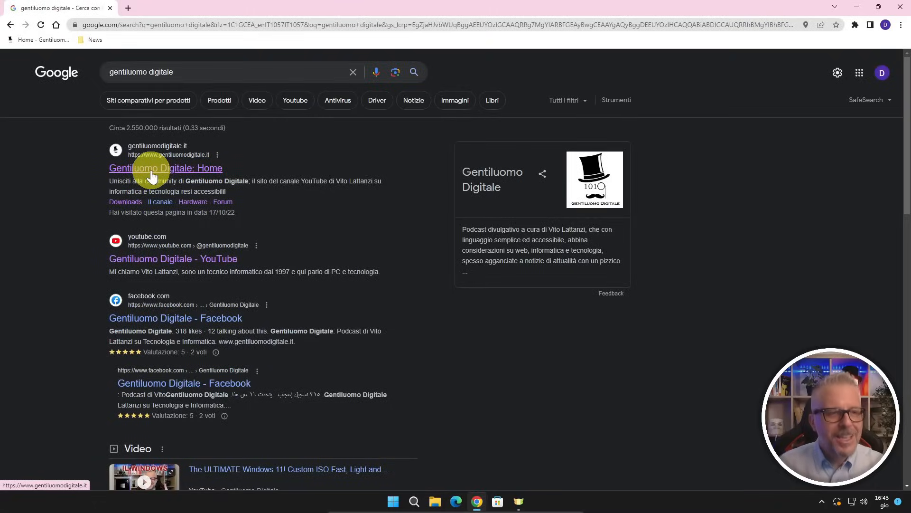
- Open the Gentiluomo Digitale site from the search results and download PrivaZer.zip from its downloads page
click(151, 169)
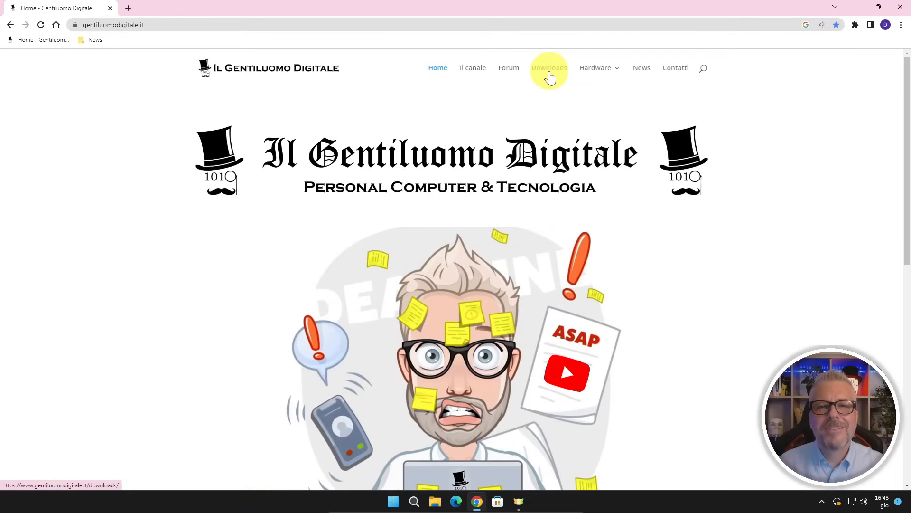
click(550, 69)
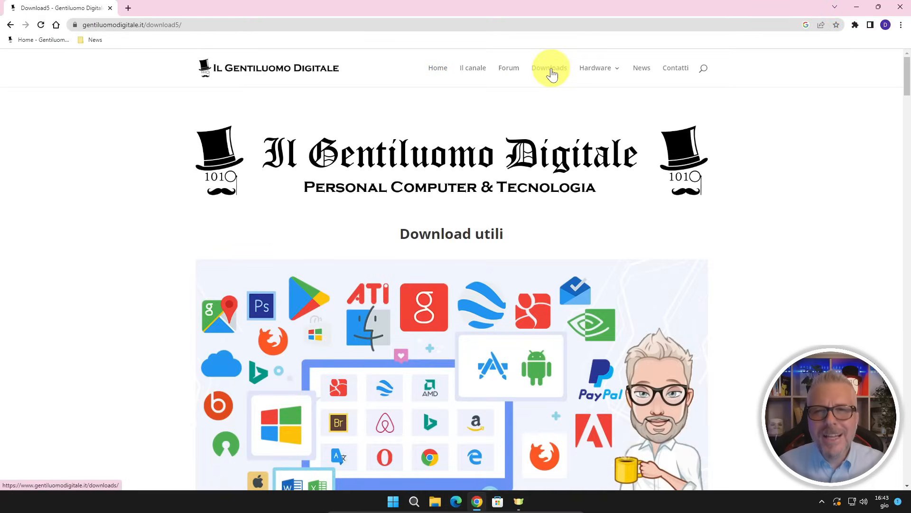
scroll(544, 86, down, 7)
scroll(534, 99, down, 3)
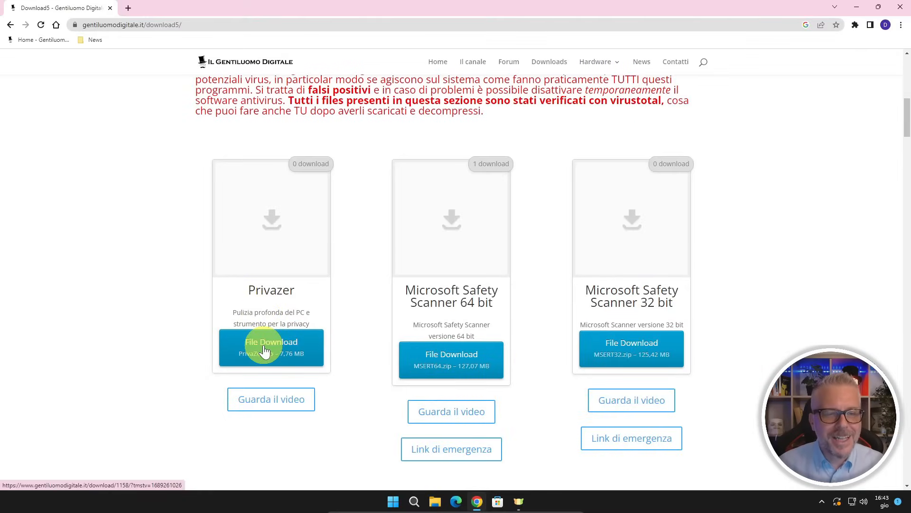
click(265, 351)
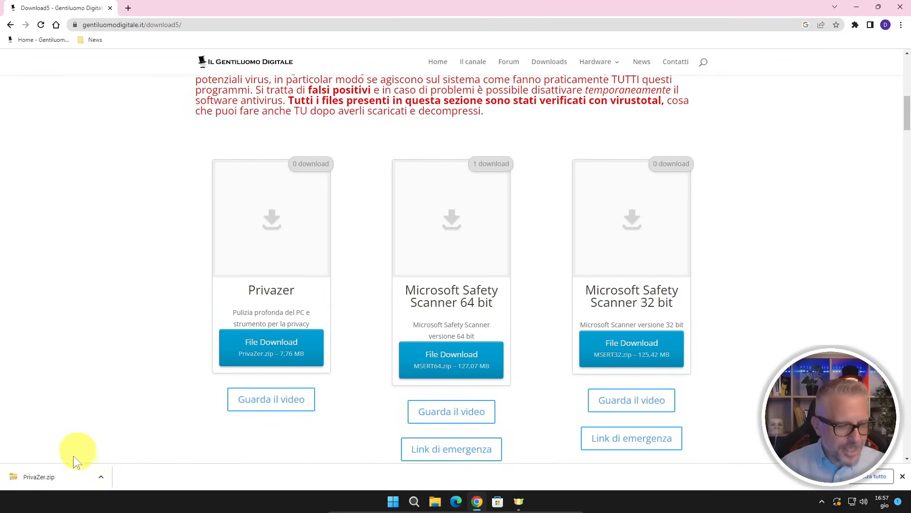
- Open the downloaded PrivaZer.zip and copy the PrivaZer application to the desktop, closing the browser and the archive window
click(57, 477)
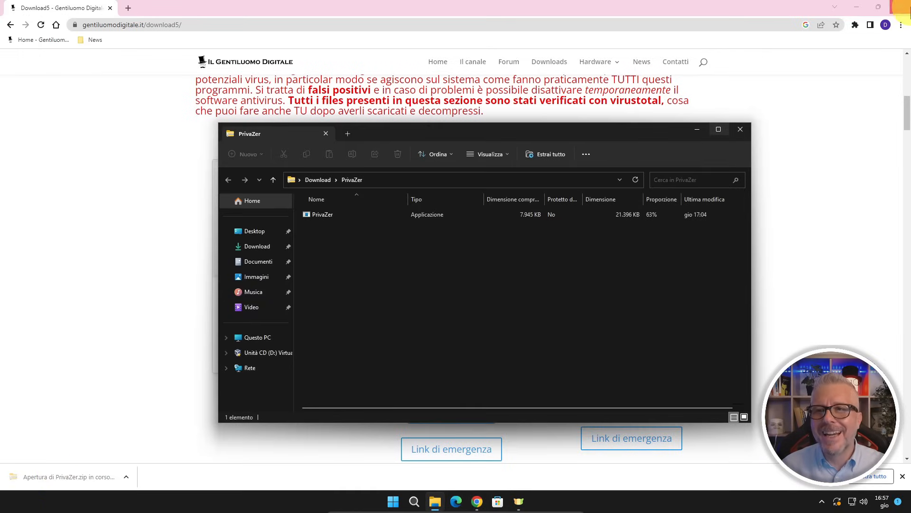
click(902, 9)
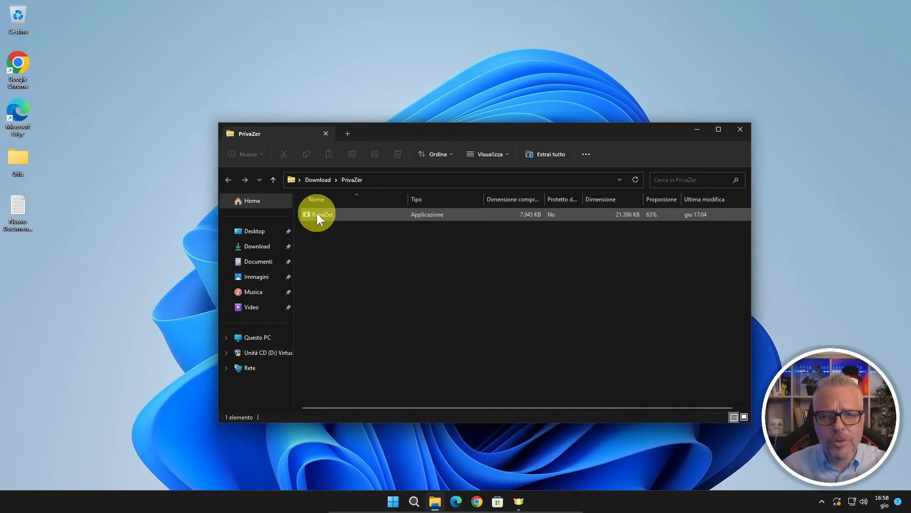
drag(317, 213, 22, 281)
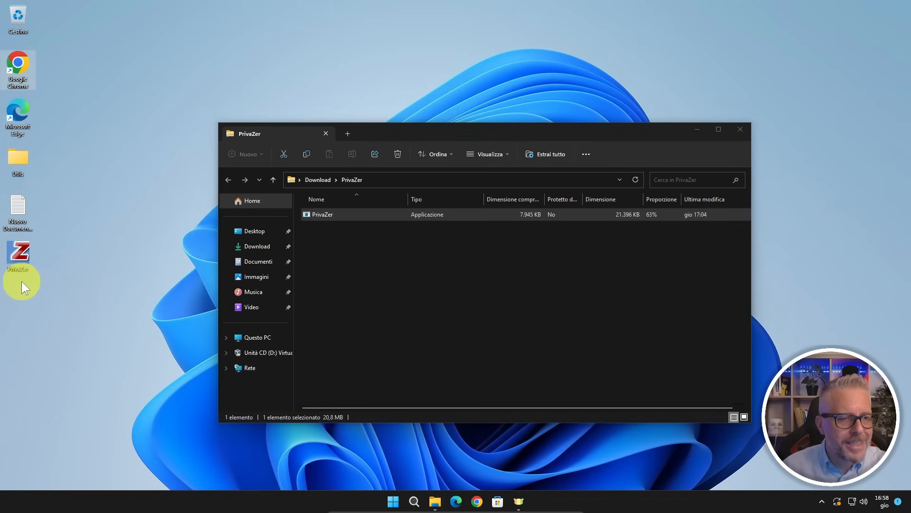
click(733, 124)
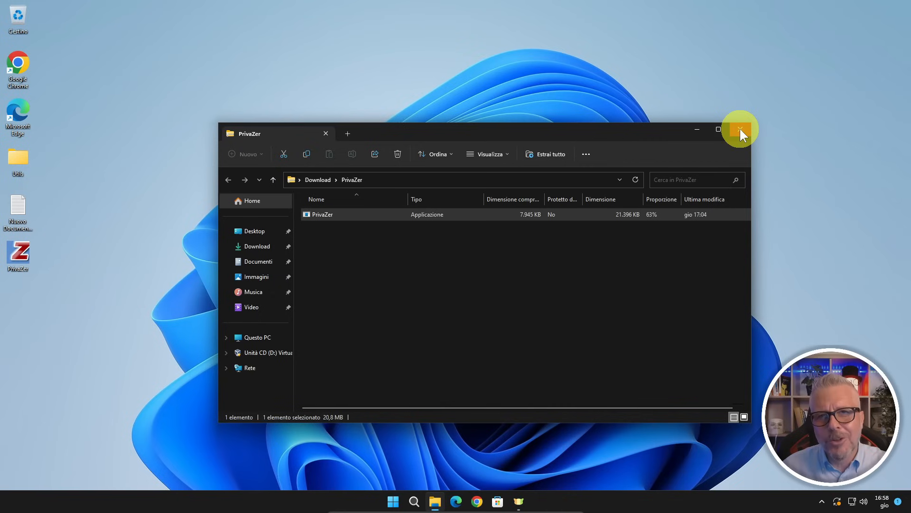
click(740, 129)
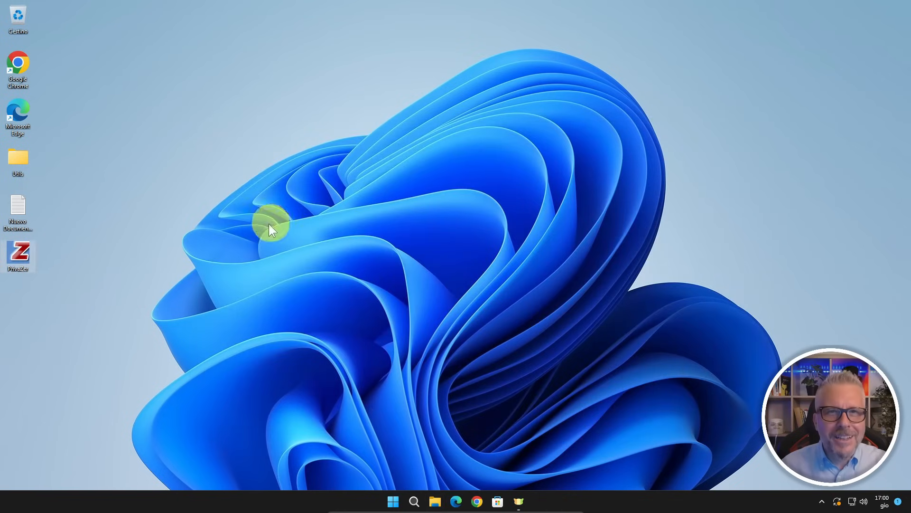
- Launch PrivaZer from the desktop and allow it to make changes to the device
click(18, 258)
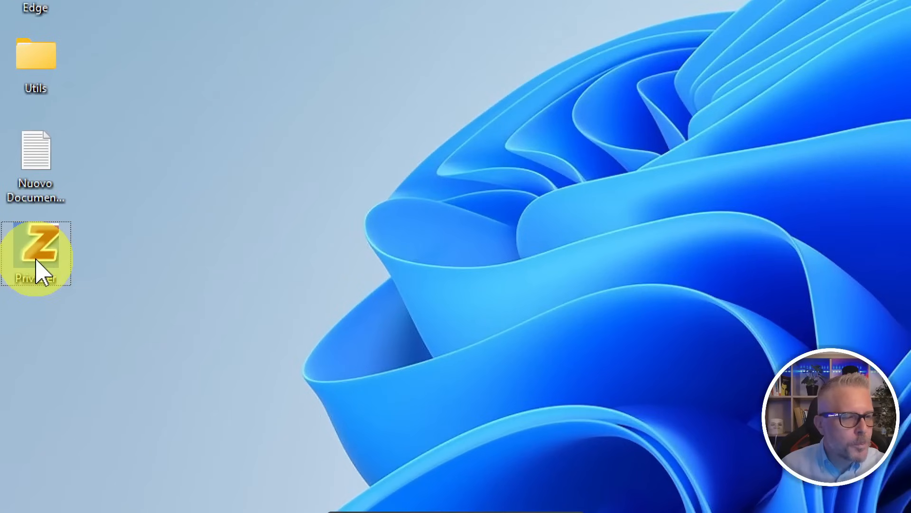
mouse_move(33, 245)
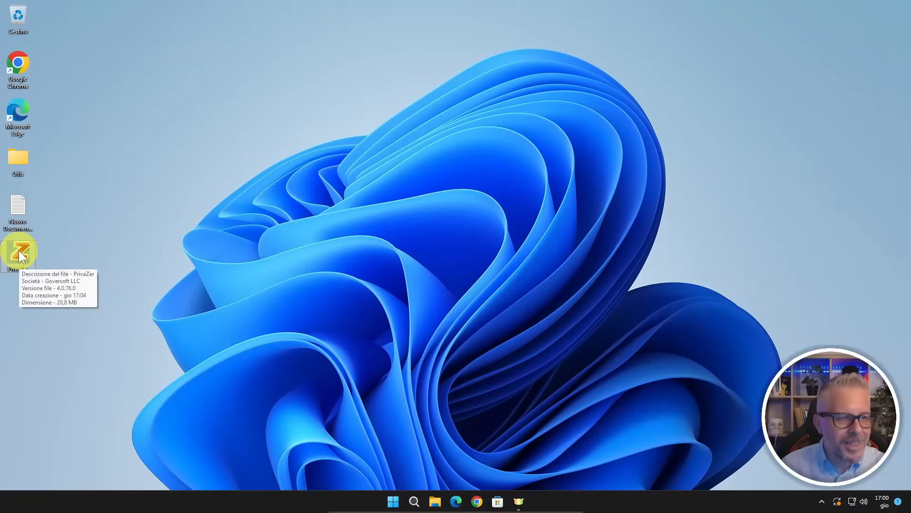
double_click(21, 254)
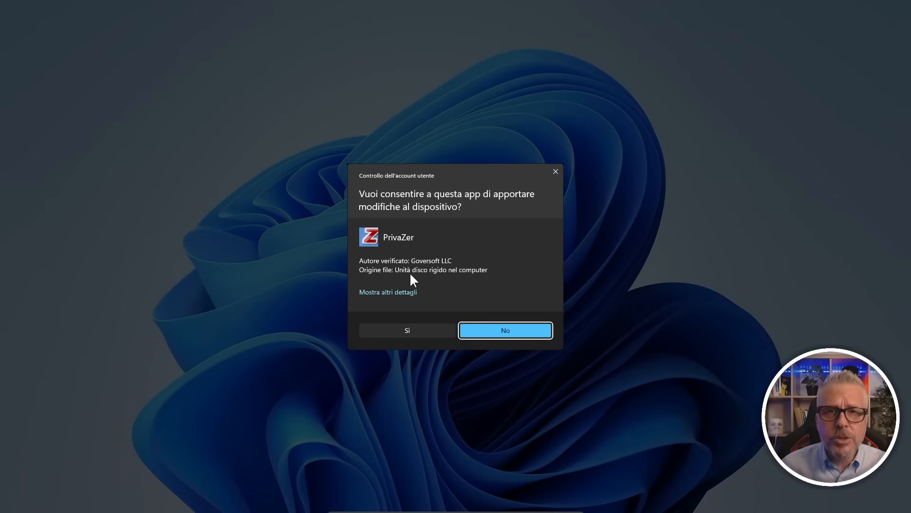
click(408, 328)
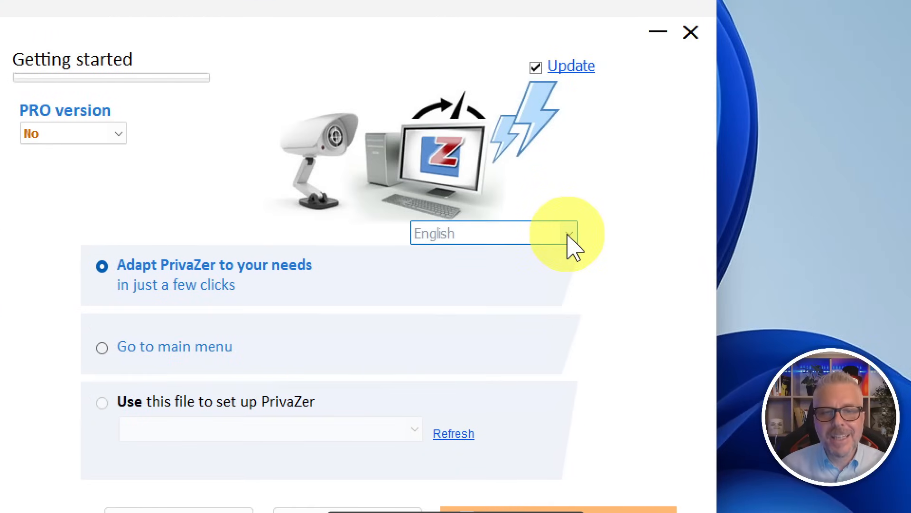
- Set the PrivaZer language to Italiano and restart the program with permission to make changes
click(568, 233)
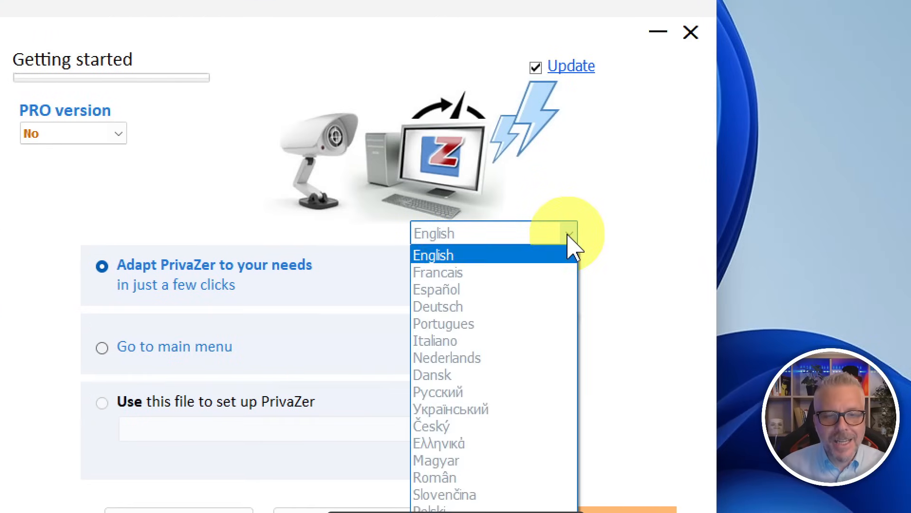
click(430, 342)
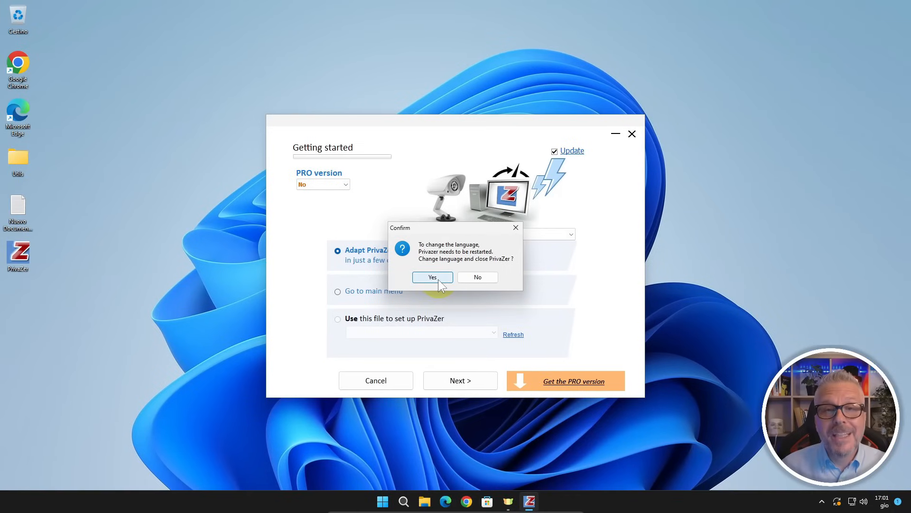
click(438, 279)
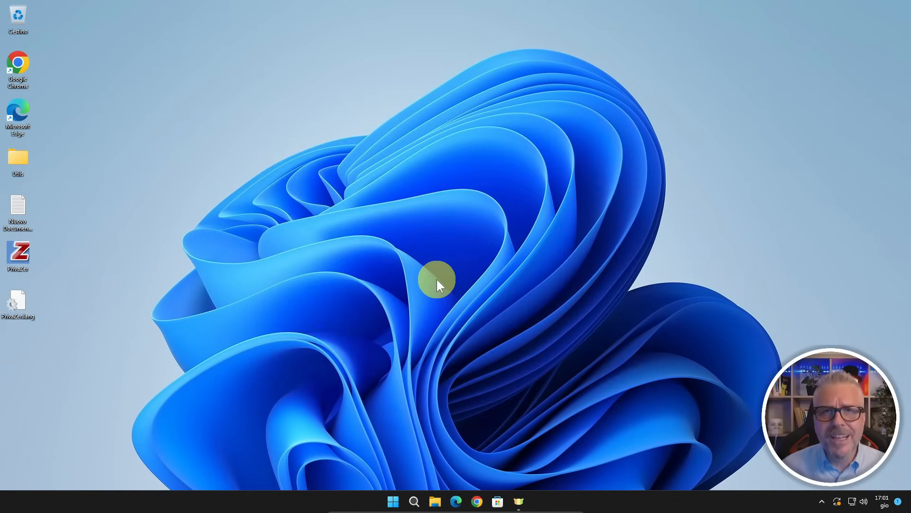
double_click(19, 256)
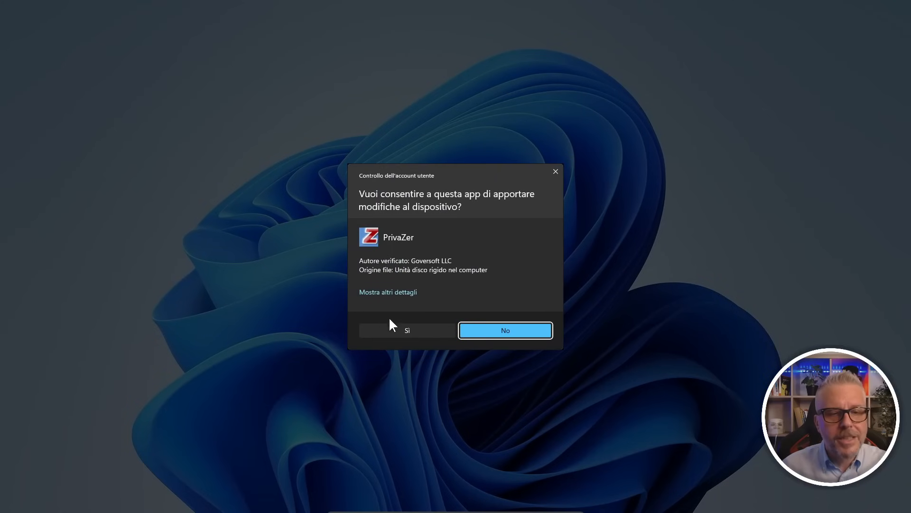
click(399, 331)
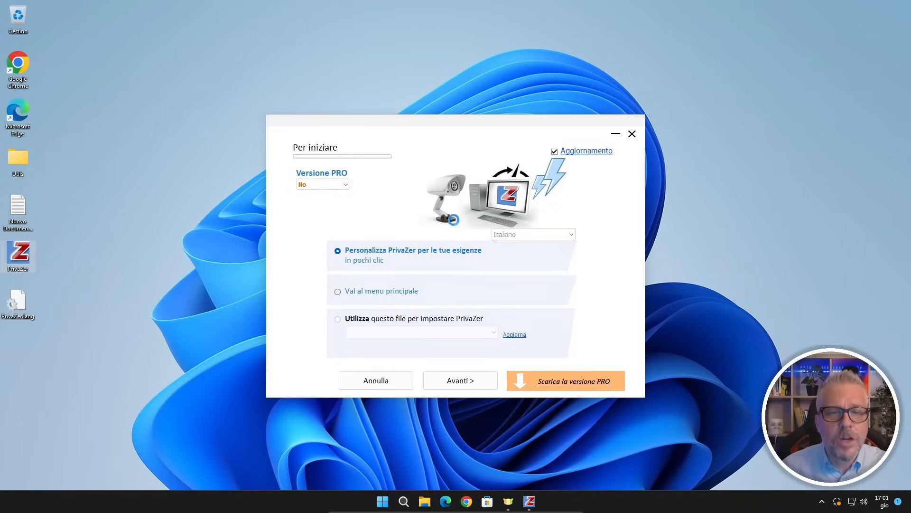
- Start the guided PrivaZer customisation and set the computer user type to "Utente esperto"
click(448, 257)
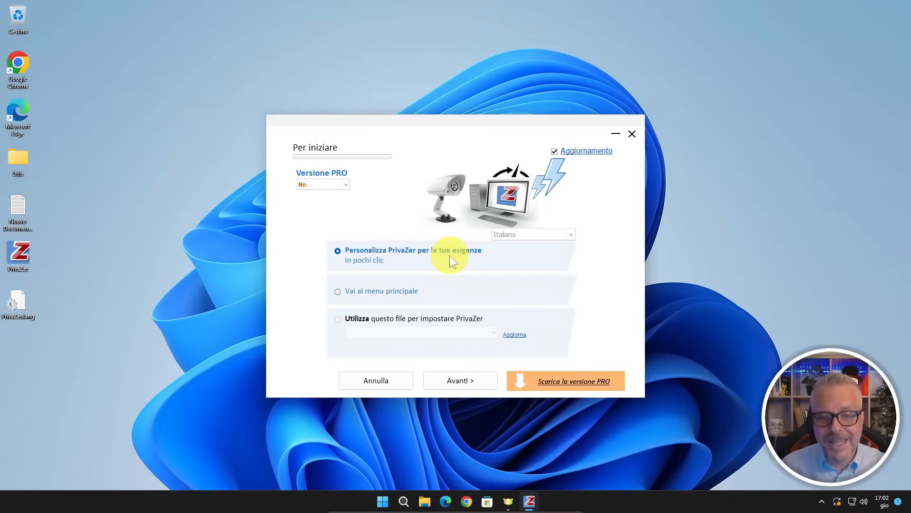
click(459, 383)
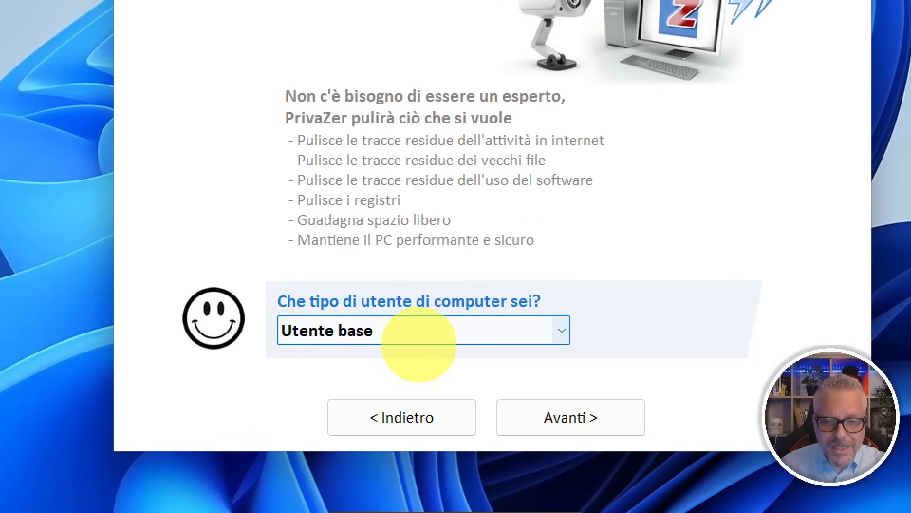
click(560, 334)
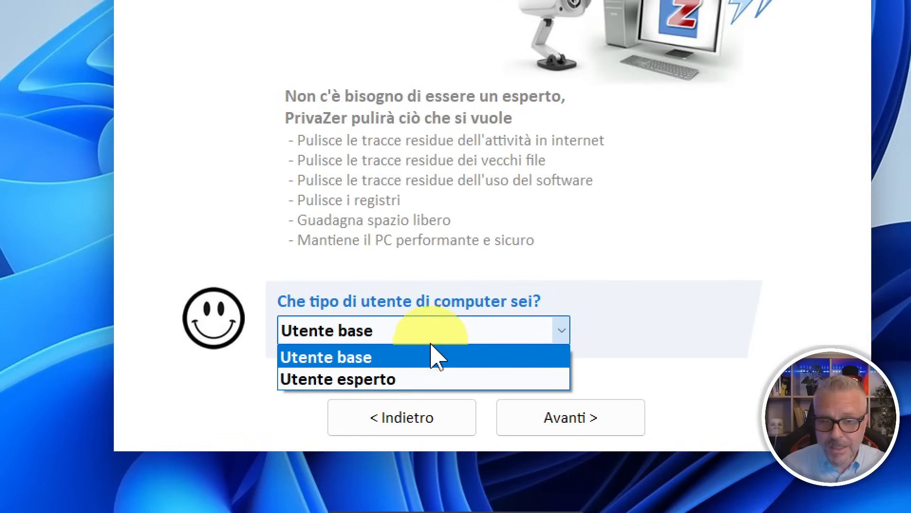
click(393, 380)
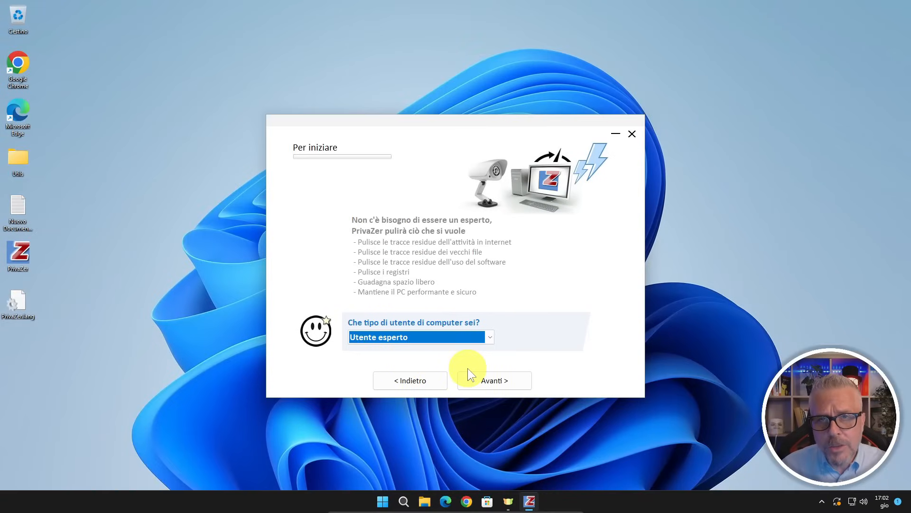
click(494, 386)
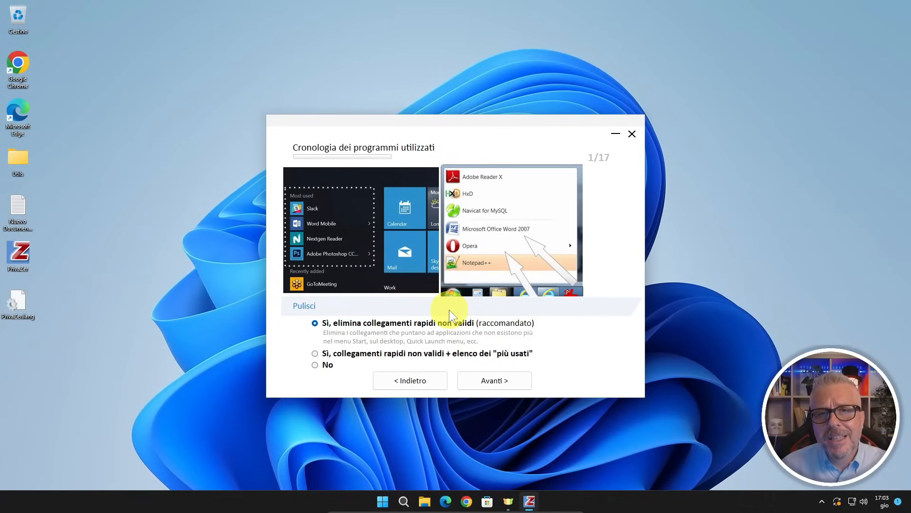
- Accept the recommended removal of invalid shortcuts and the emptying of the recycle bin at every PC cleanup
click(485, 385)
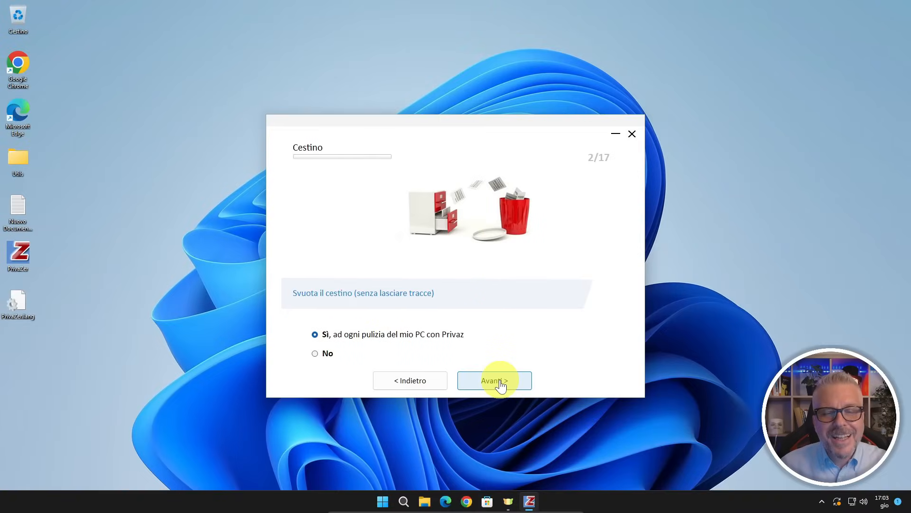
click(501, 386)
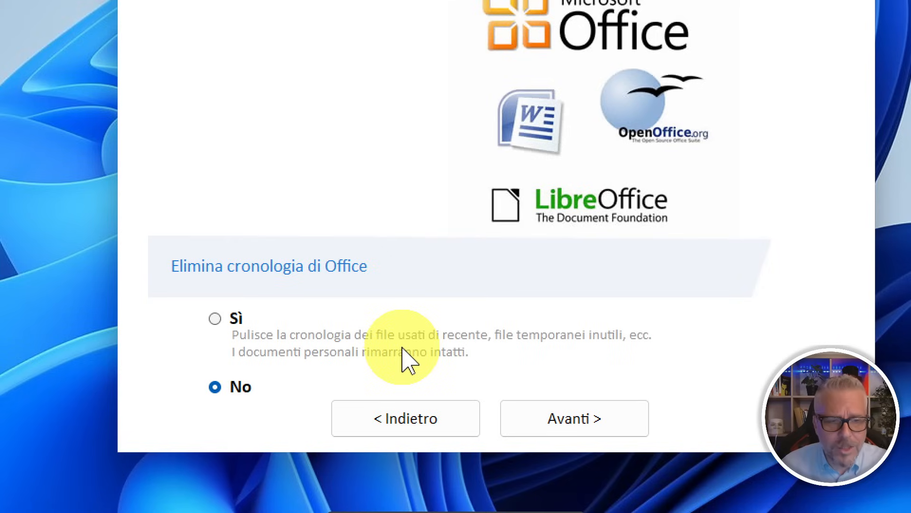
- Choose "Sì" for deleting the Office history and for removing the photo/image software history
click(215, 319)
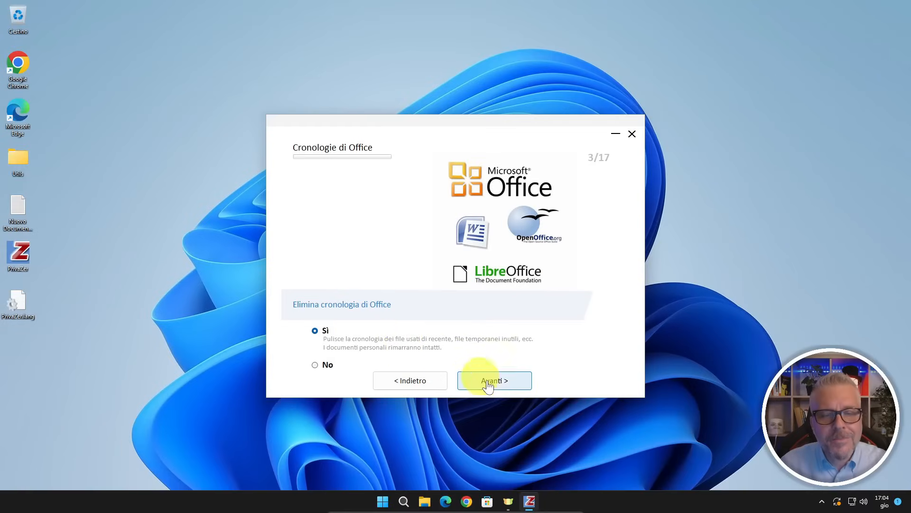
click(493, 384)
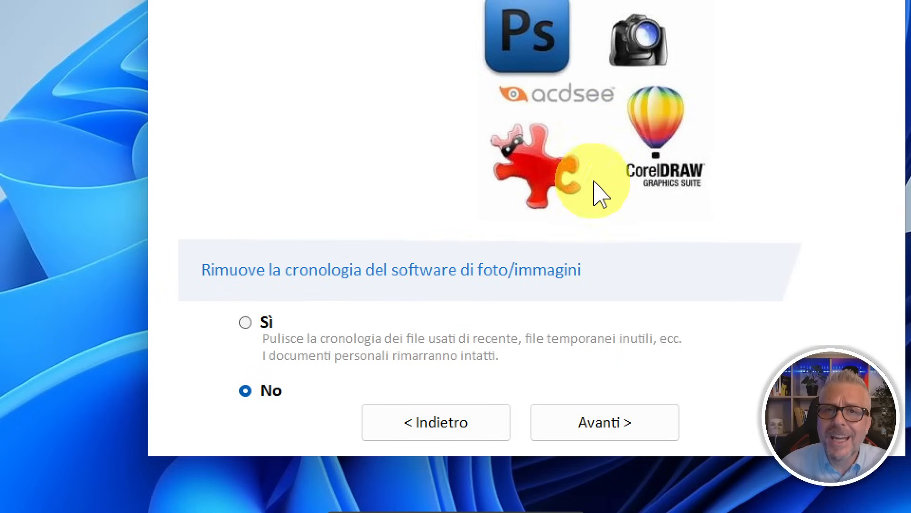
click(246, 323)
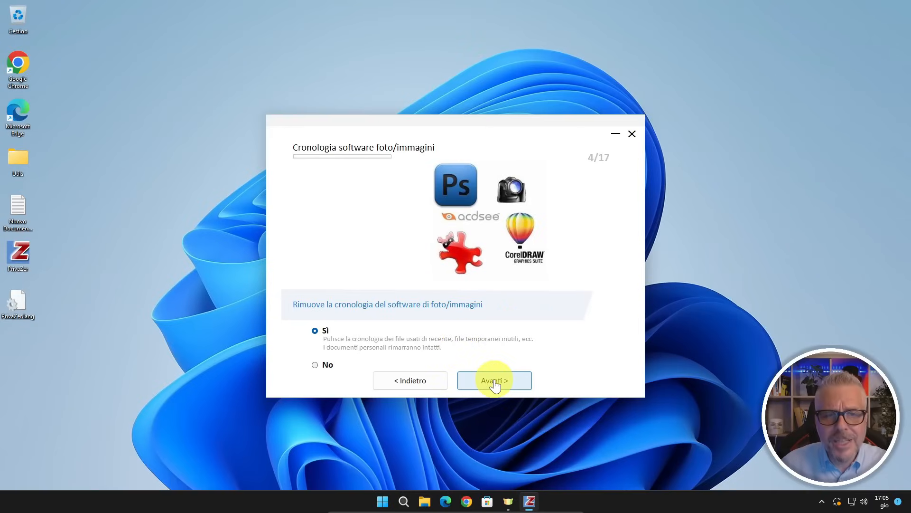
click(494, 382)
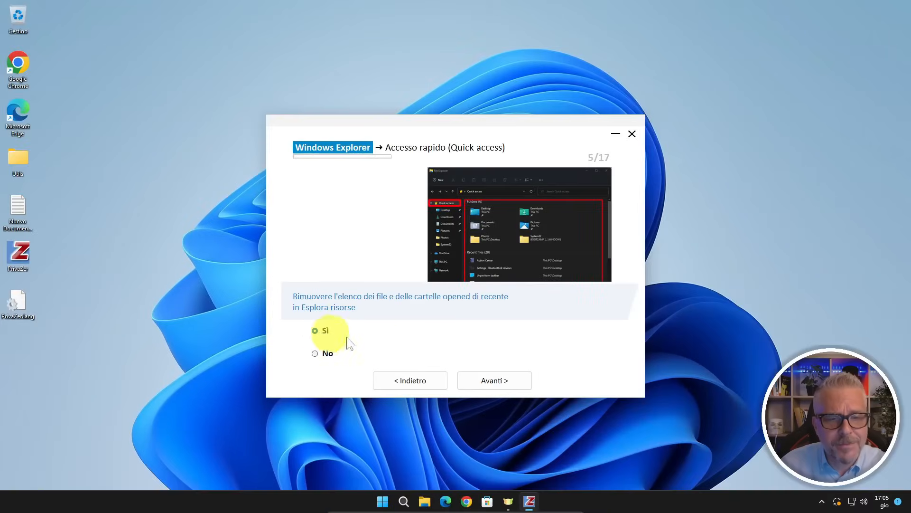
- Keep "Sì" for both Windows Explorer cleanups, Quick access and thumbnail cache, and choose "Sì" for removing the browser autofill history
click(484, 381)
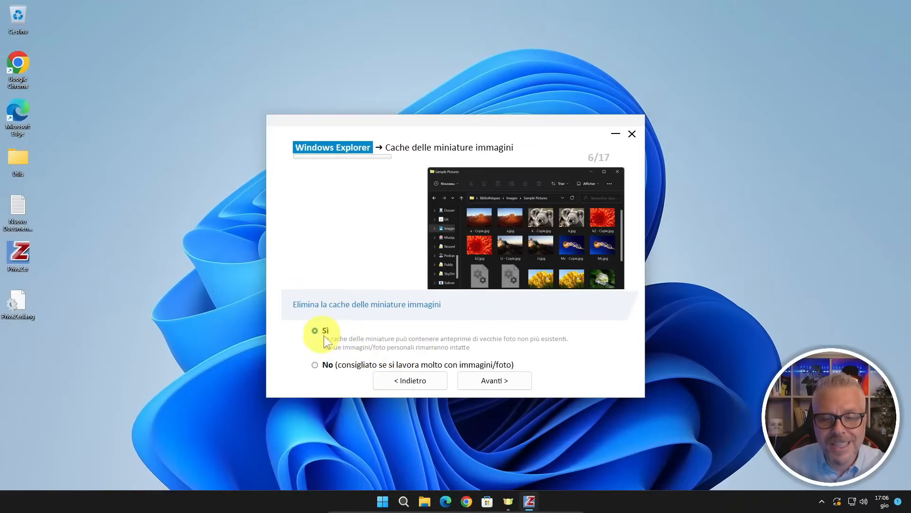
click(497, 384)
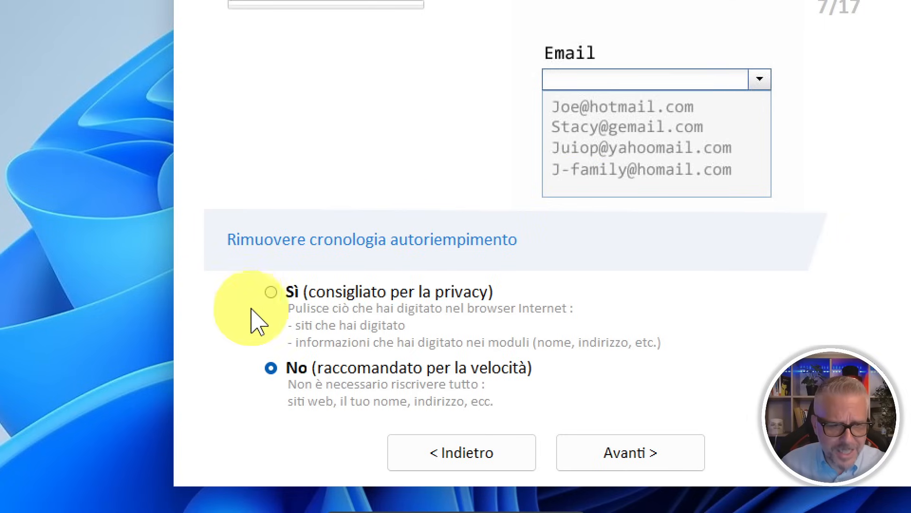
click(278, 297)
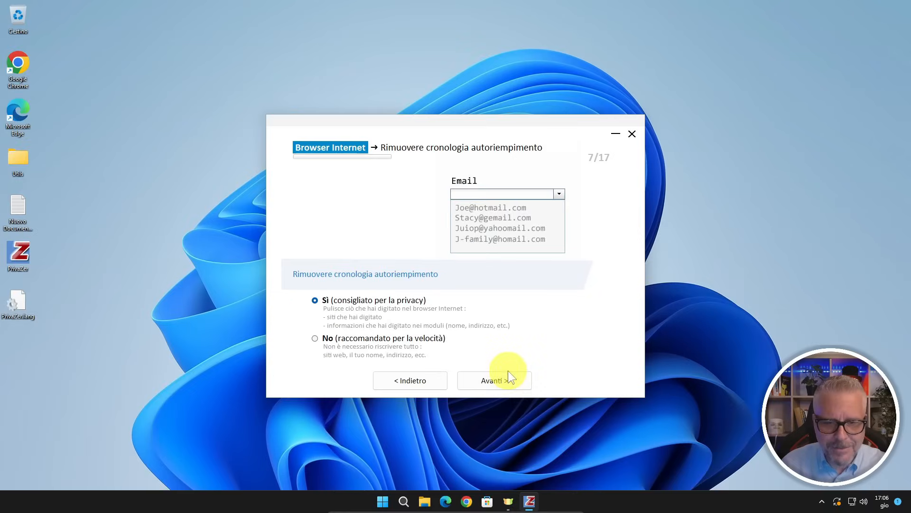
click(512, 377)
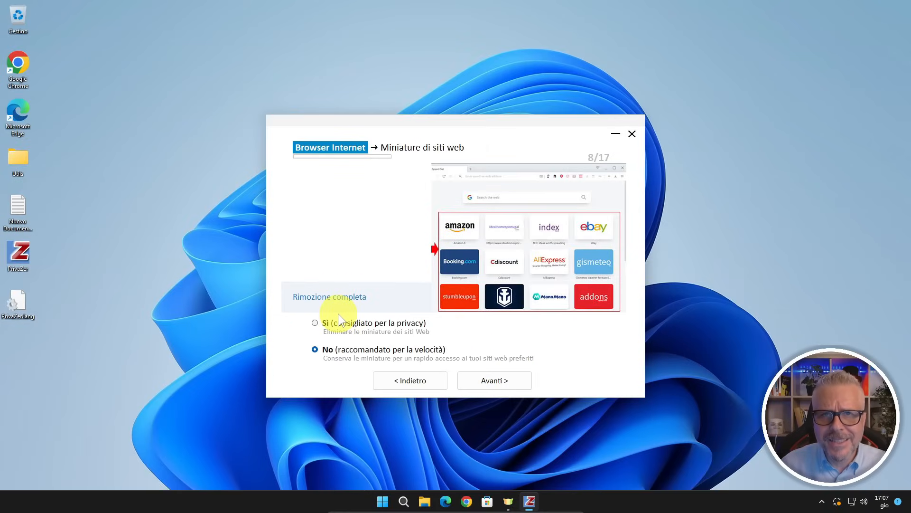
- Switch to Chrome to examine the website shortcuts on its new tab page, and return to PrivaZer
click(467, 501)
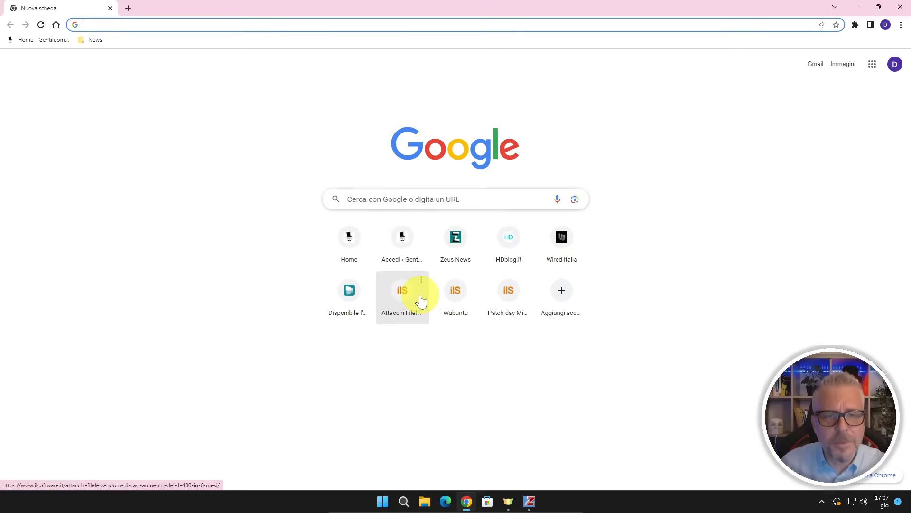
click(899, 8)
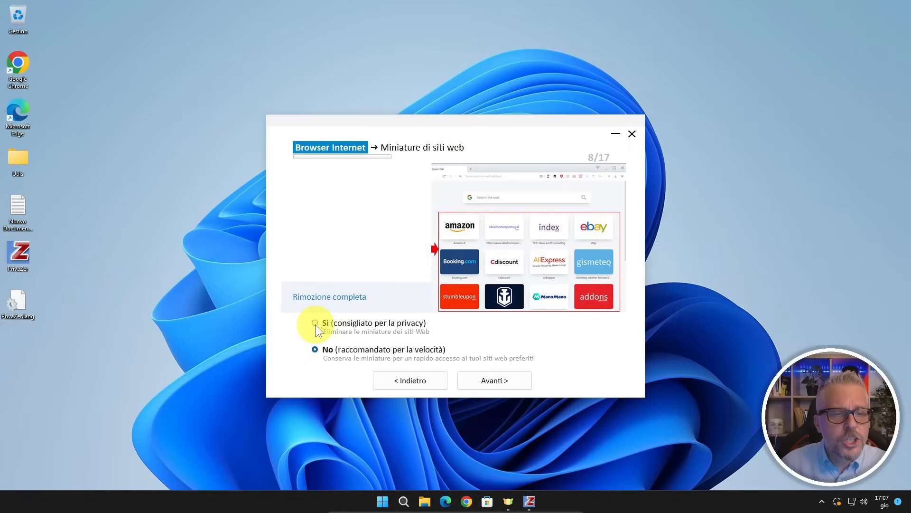
- Choose "Sì" for deleting website thumbnails and keep "Sì" for removing the pages open in the browser's last session
click(315, 324)
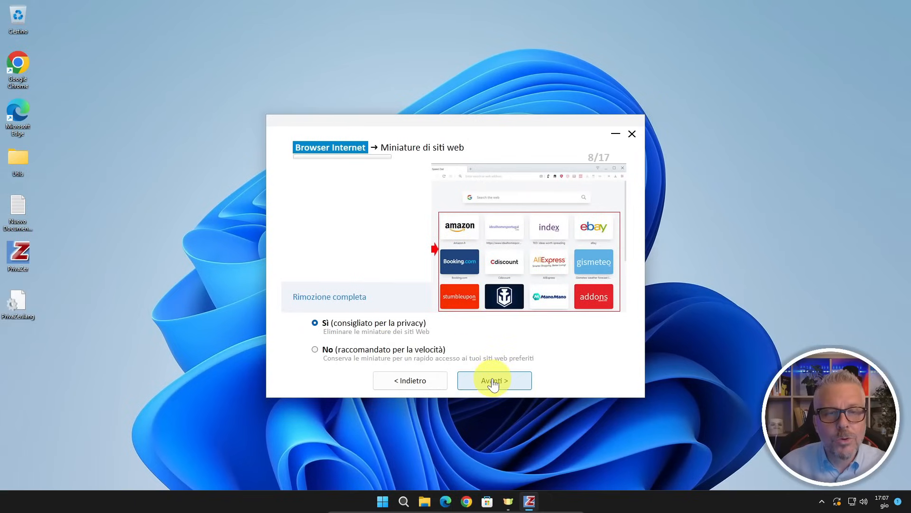
click(493, 382)
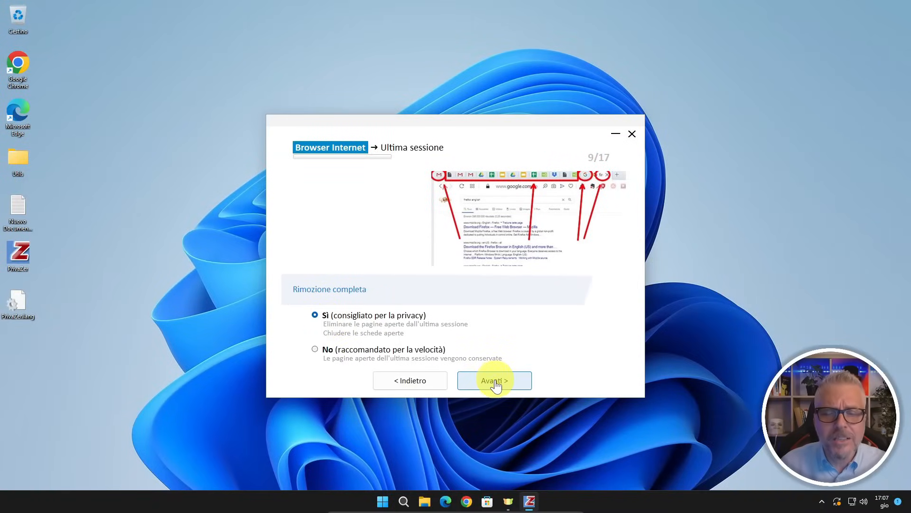
click(495, 382)
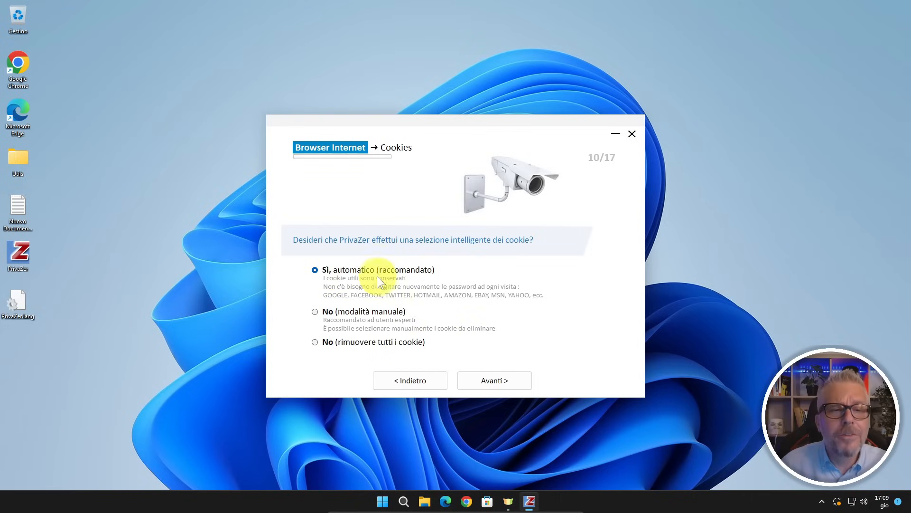
- Accept the automatic smart selection of cookies and the complete WebCache removal, "Sì, rimuovi tutto"
click(507, 386)
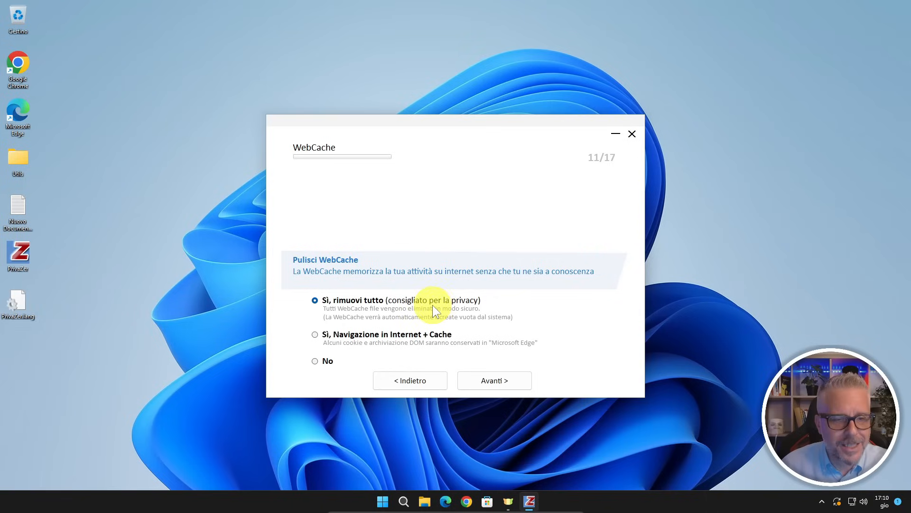
click(504, 387)
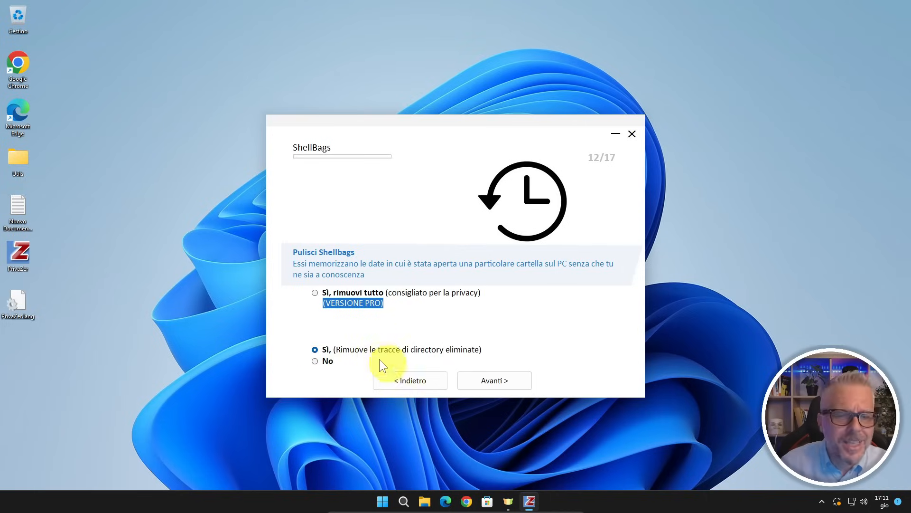
- Keep the ShellBags cleanup limited to traces of deleted directories and "No" for removing the Microsoft Games history
click(500, 382)
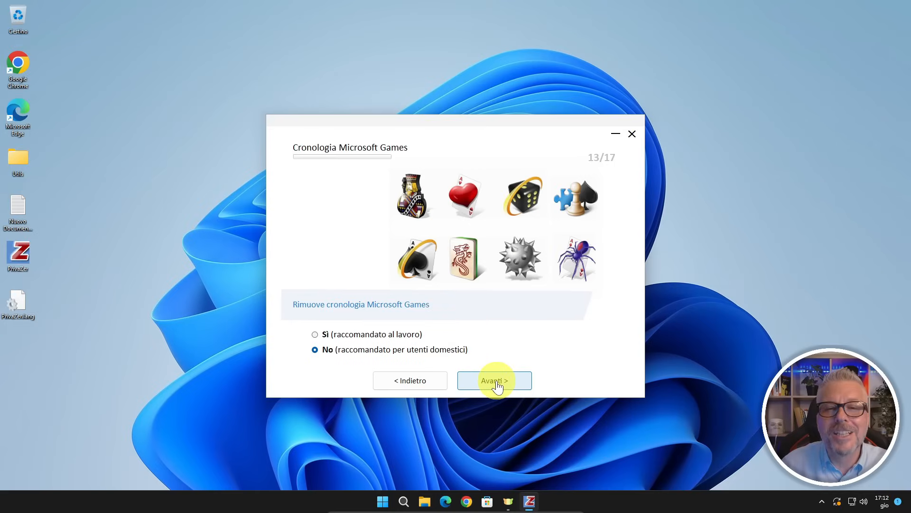
click(636, 426)
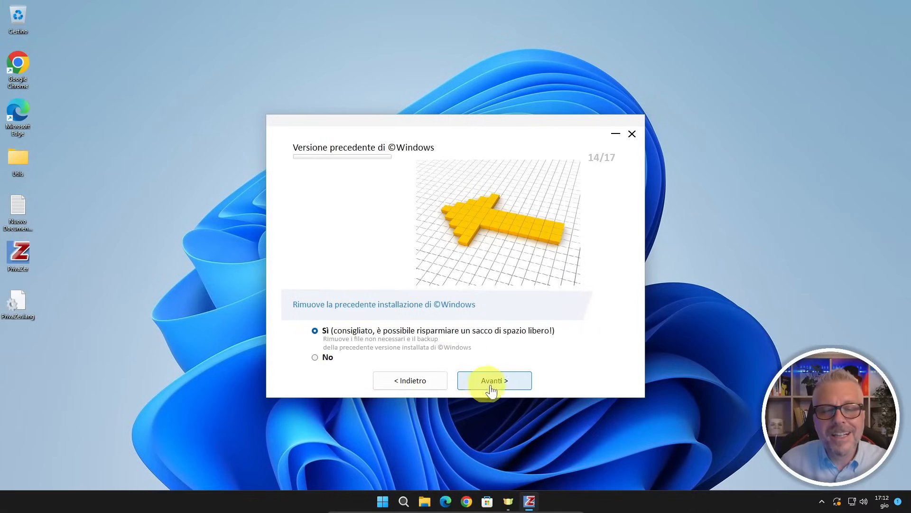
- Accept "Sì" for removing the previous Windows installation and for cleaning Windows Update
click(497, 383)
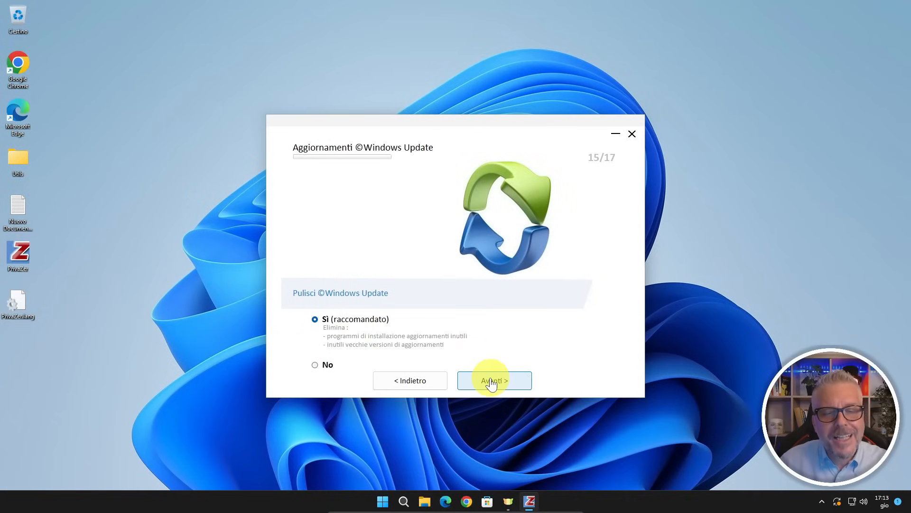
click(491, 383)
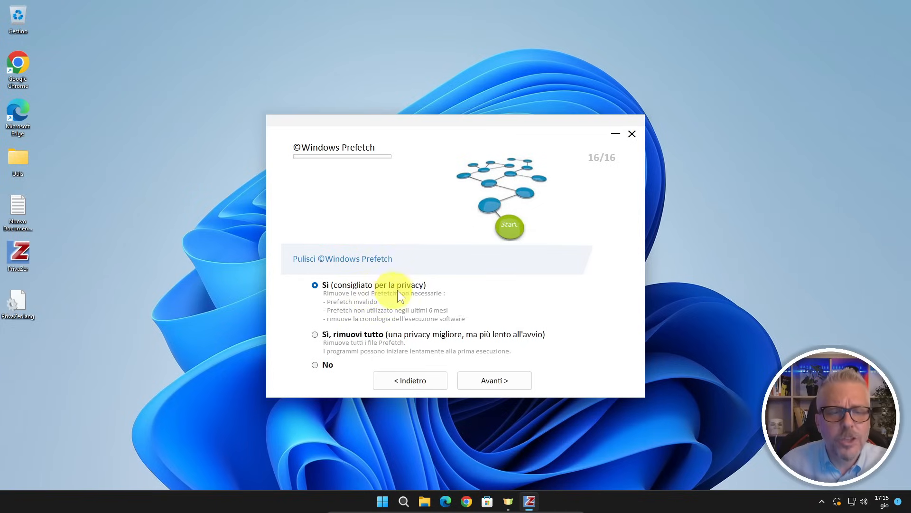
- Accept the privacy-recommended "Sì" for cleaning Windows Prefetch and choose "Sì" for disabling PC hibernation
click(496, 382)
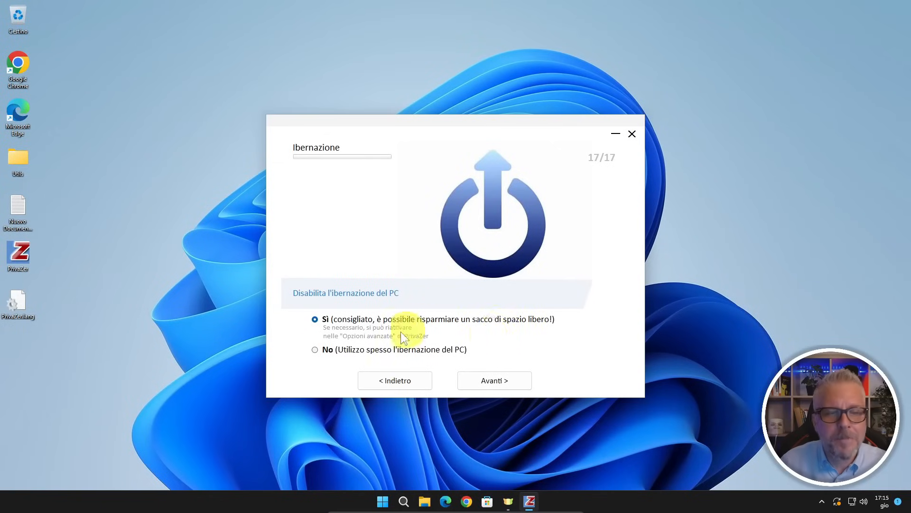
click(316, 319)
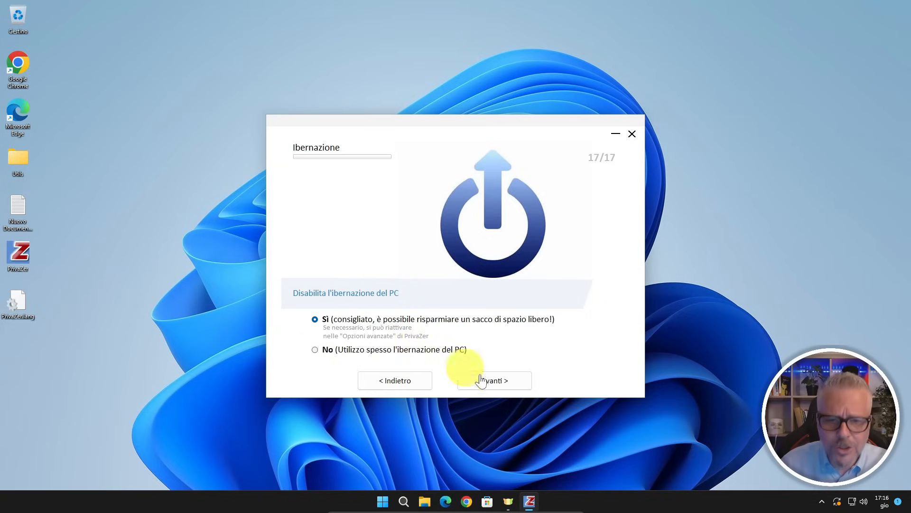
click(503, 382)
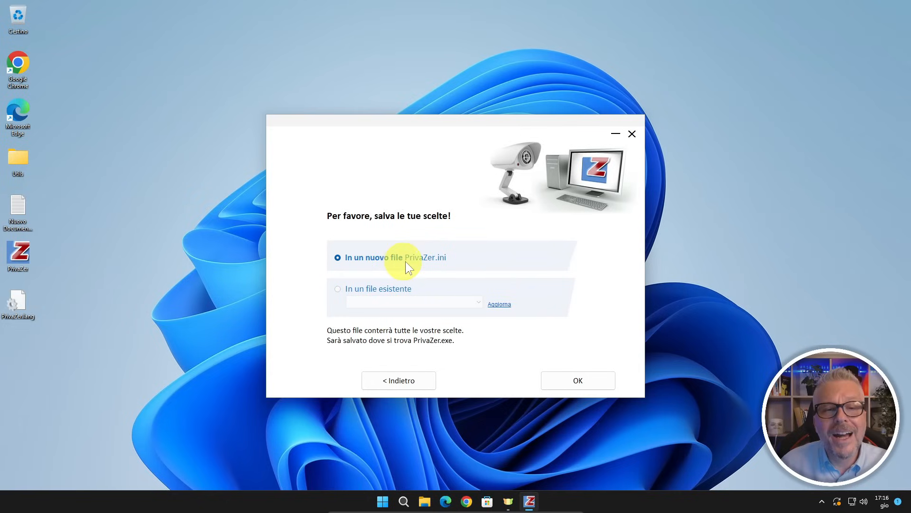
- Save the cleaning choices in a new PrivaZer.ini file
click(580, 382)
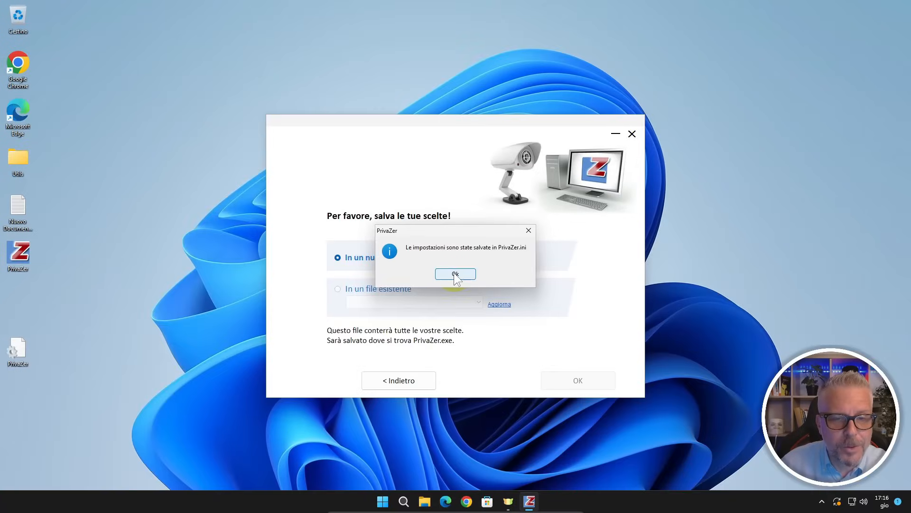
click(457, 275)
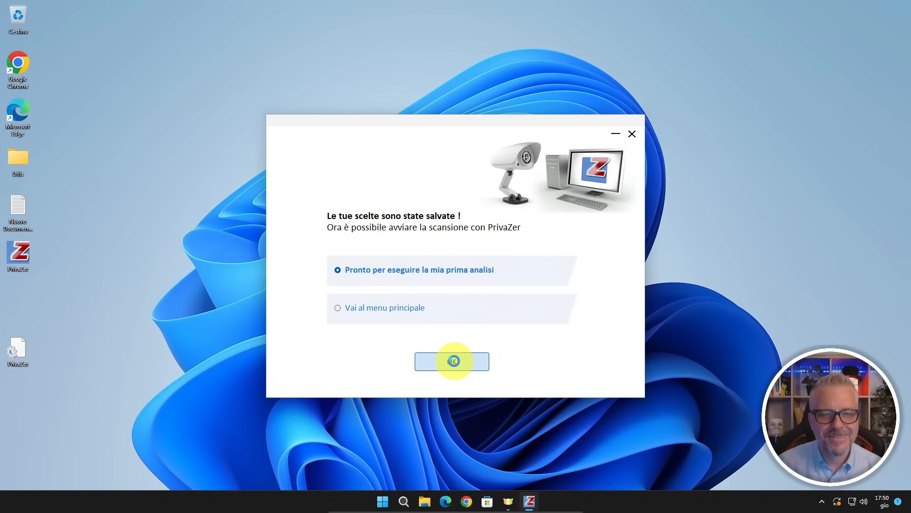
- Proceed to the first analysis and scan Windows (C:) with all scan categories selected
click(450, 361)
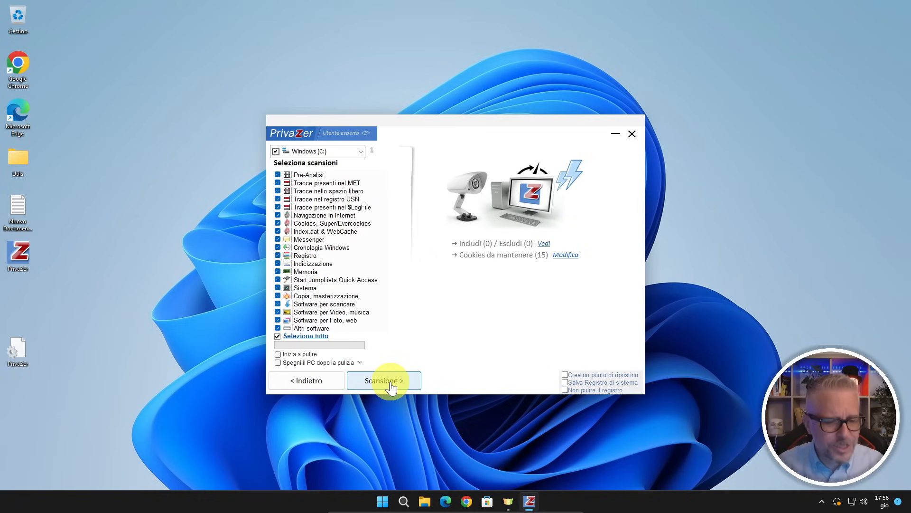
click(390, 383)
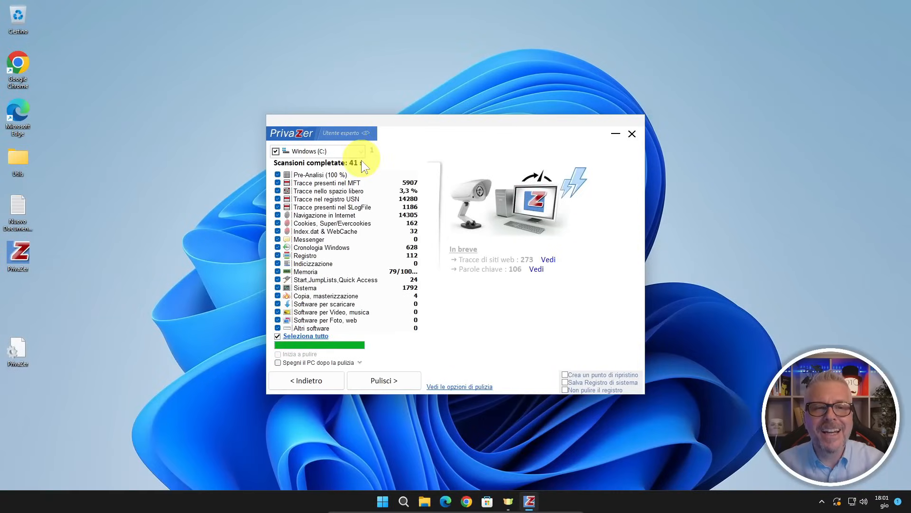
click(412, 244)
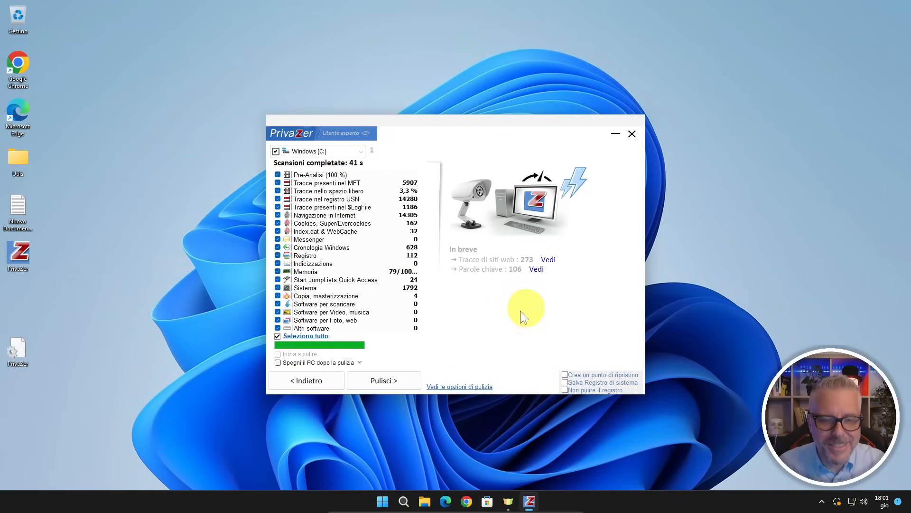
- Clean the scanned traces with "Pulizia Turbo" and dismiss the notice about the first cleanup's duration
click(386, 381)
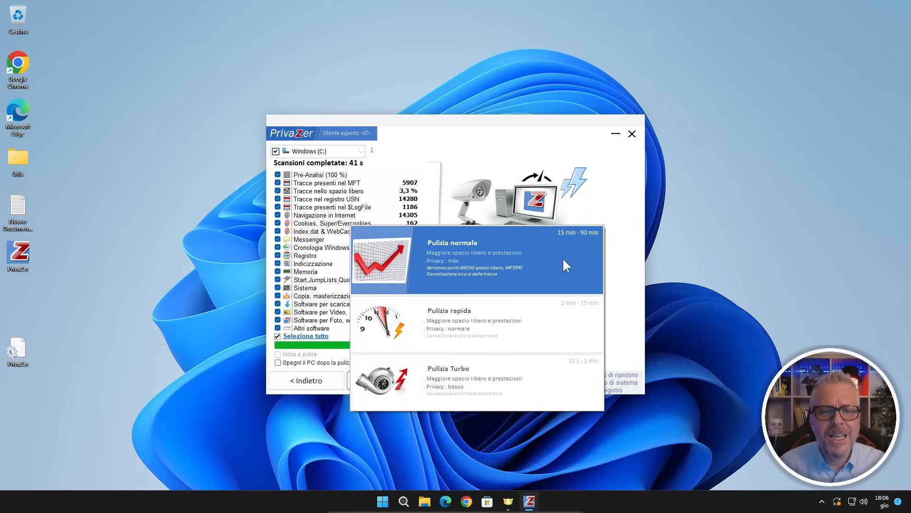
click(511, 373)
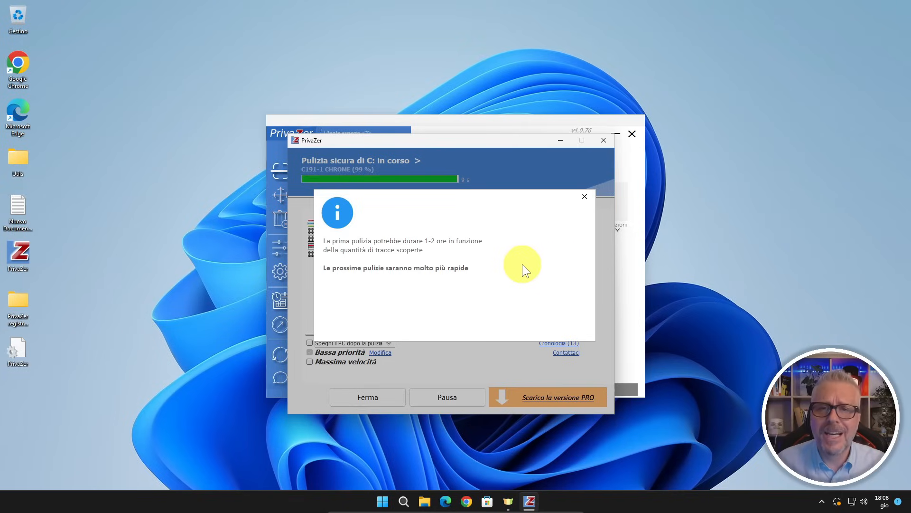
click(585, 197)
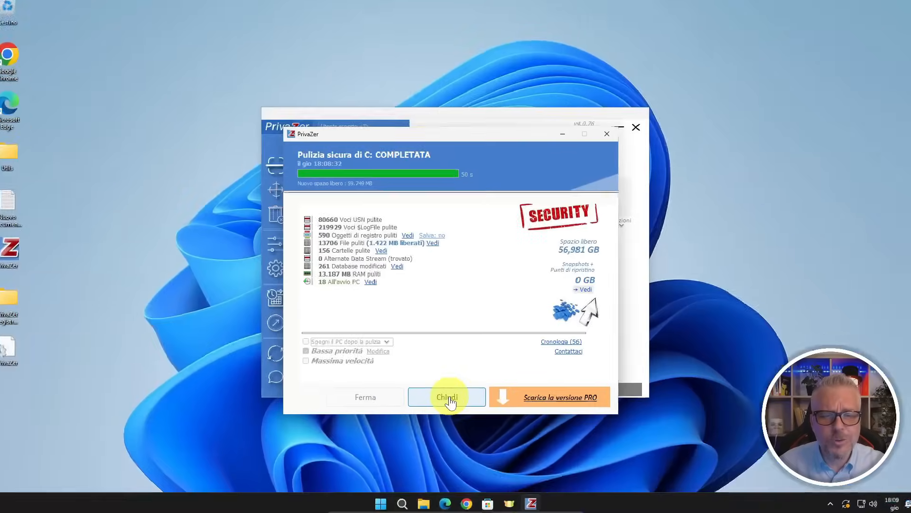
- Close the completed cleanup report and exit PrivaZer
click(449, 400)
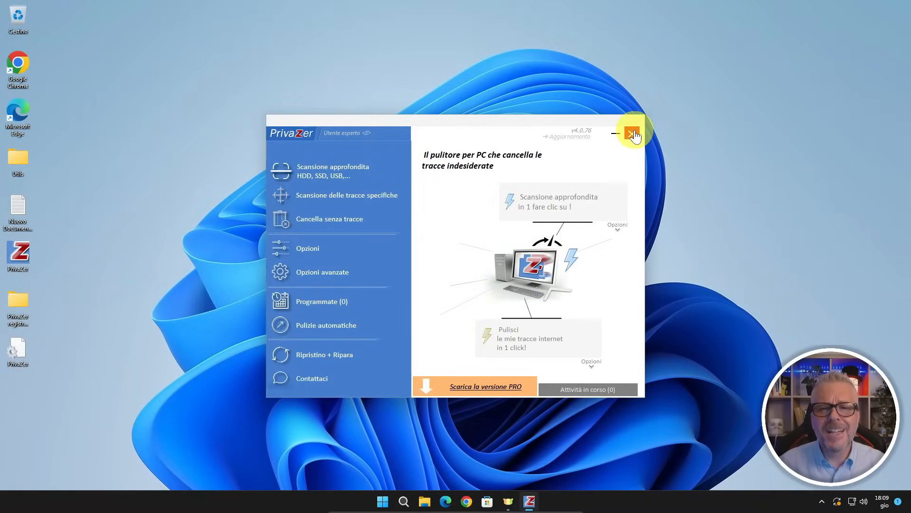
click(633, 133)
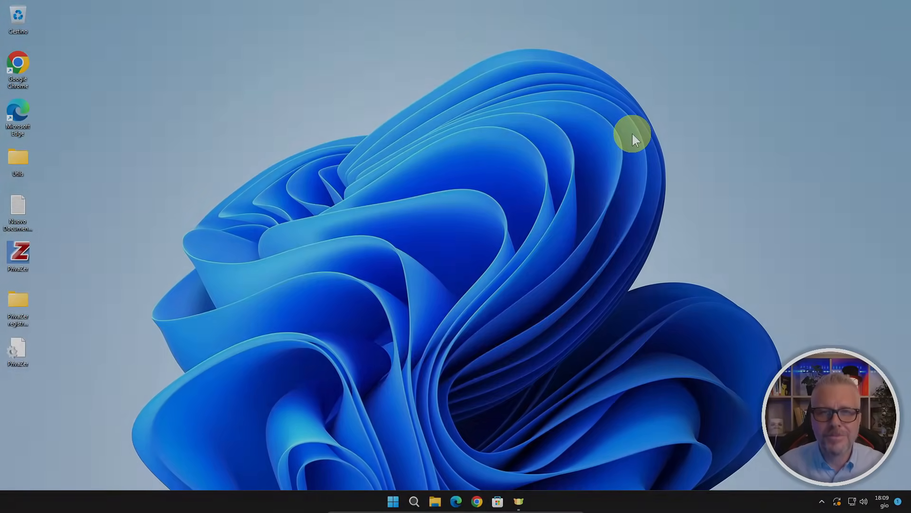